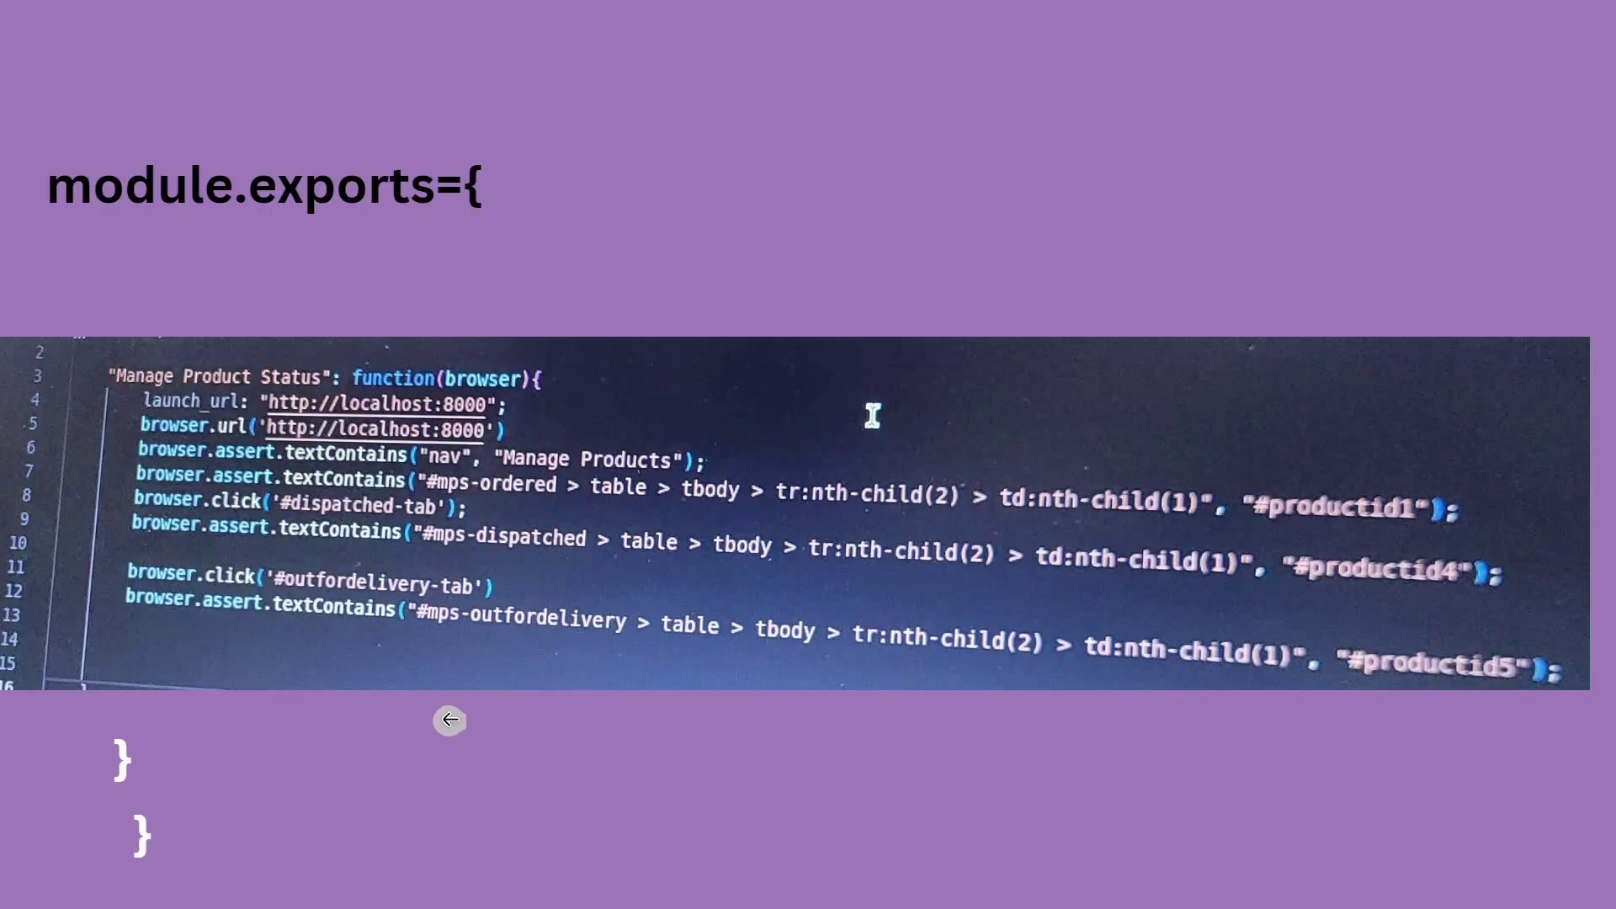
left_click(449, 719)
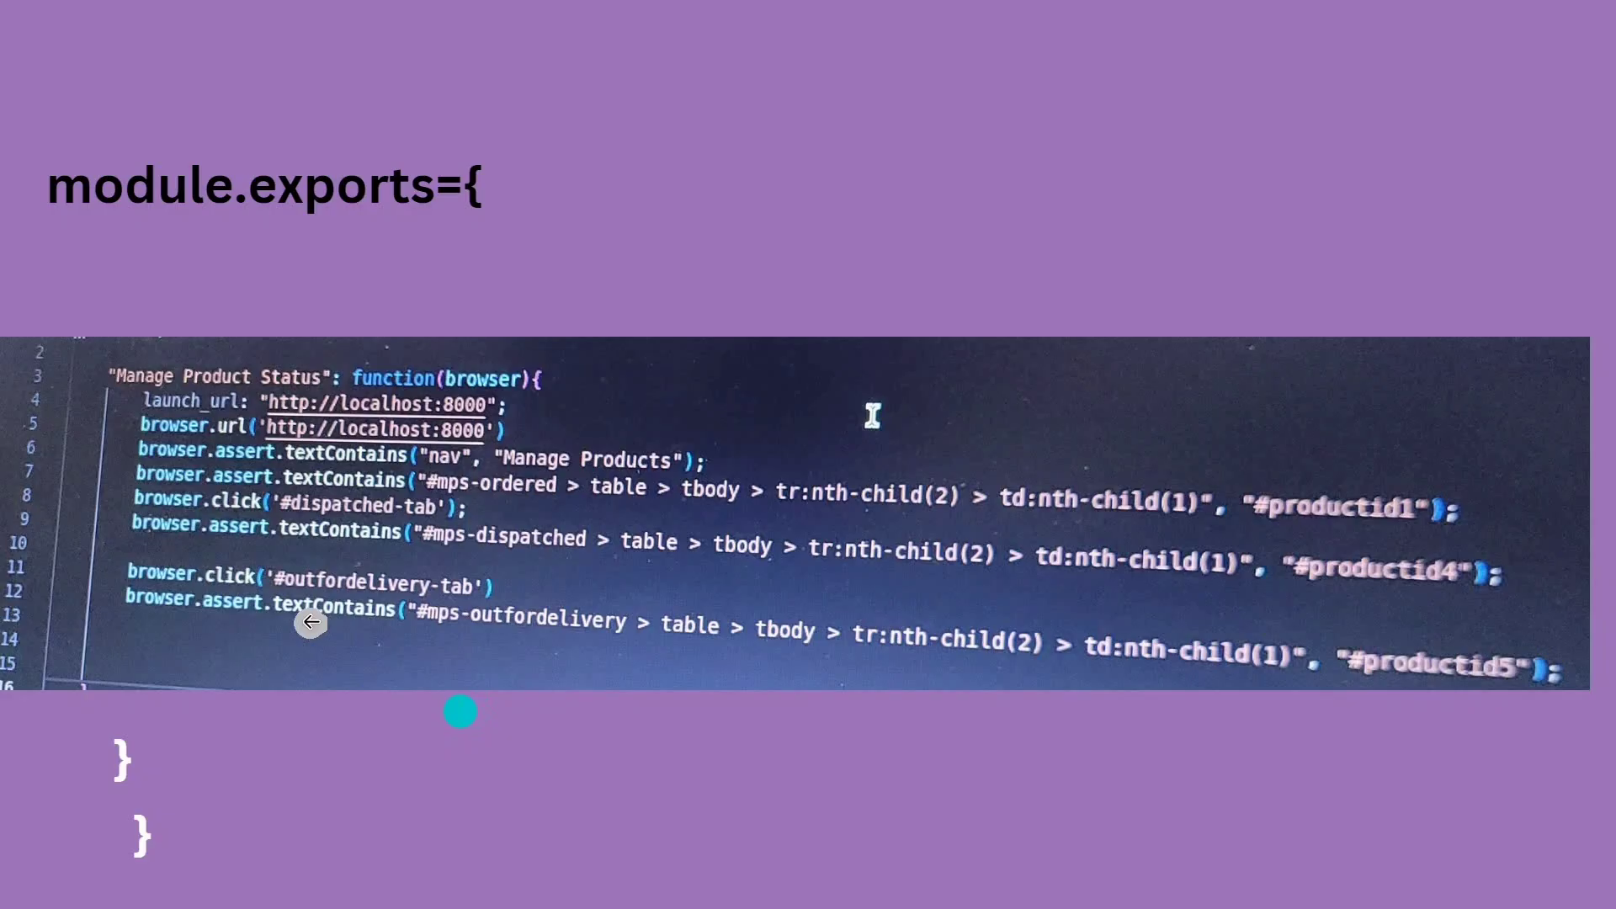